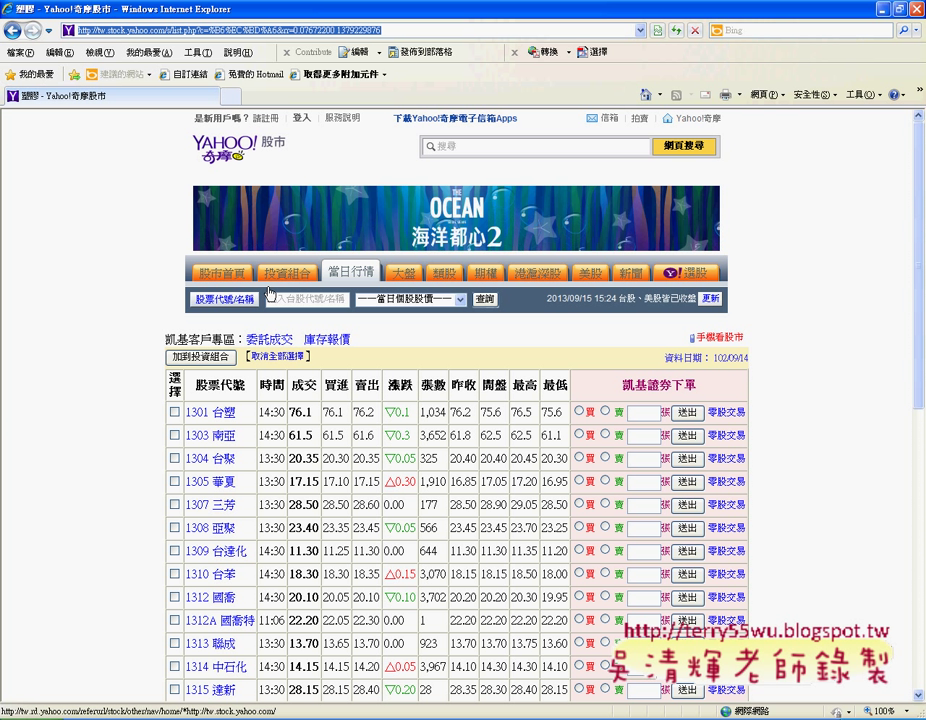
Open Internet Options, go to the Security tab and open the Internet zone's Custom level settings.
{"action": "left_click", "coordinate": [201, 57]}
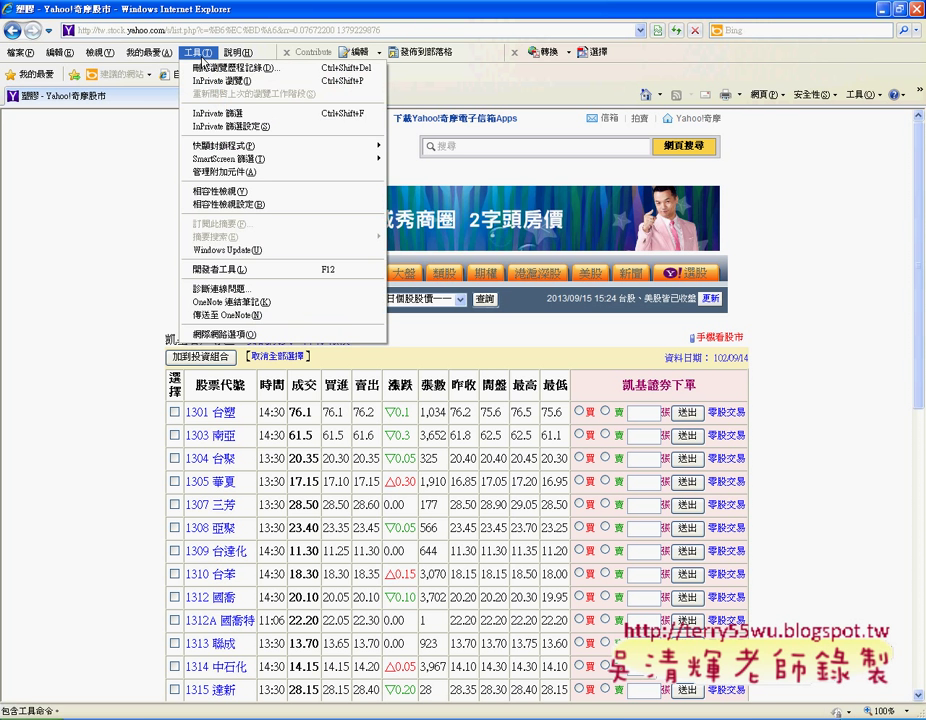
{"action": "left_click", "coordinate": [237, 336]}
{"action": "left_click_drag", "start_coordinate": [184, 141], "coordinate": [472, 153]}
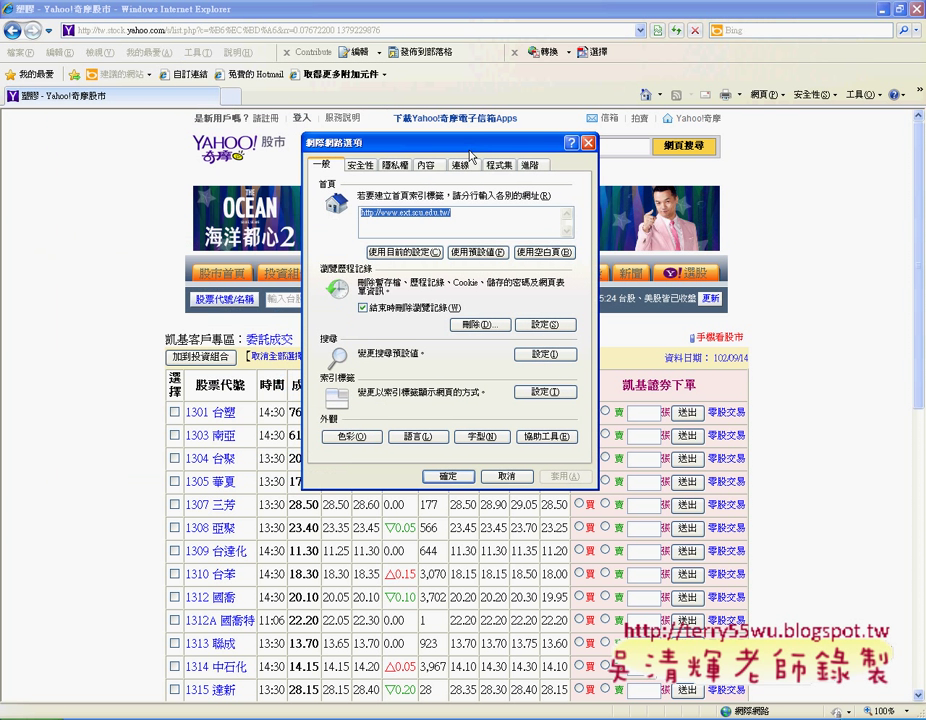
{"action": "left_click", "coordinate": [357, 165]}
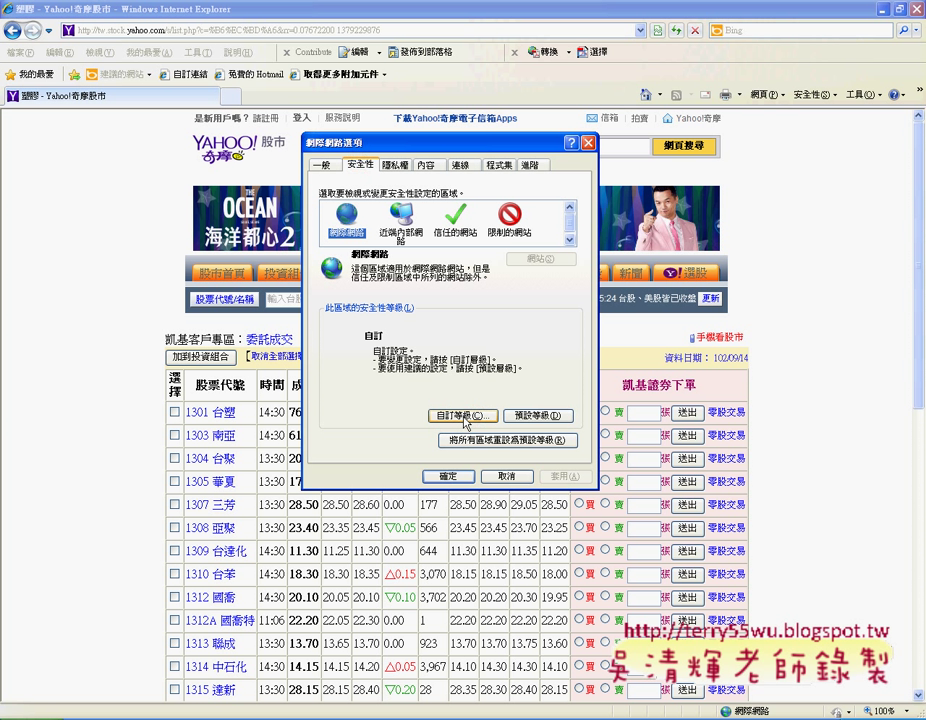
{"action": "left_click", "coordinate": [463, 416]}
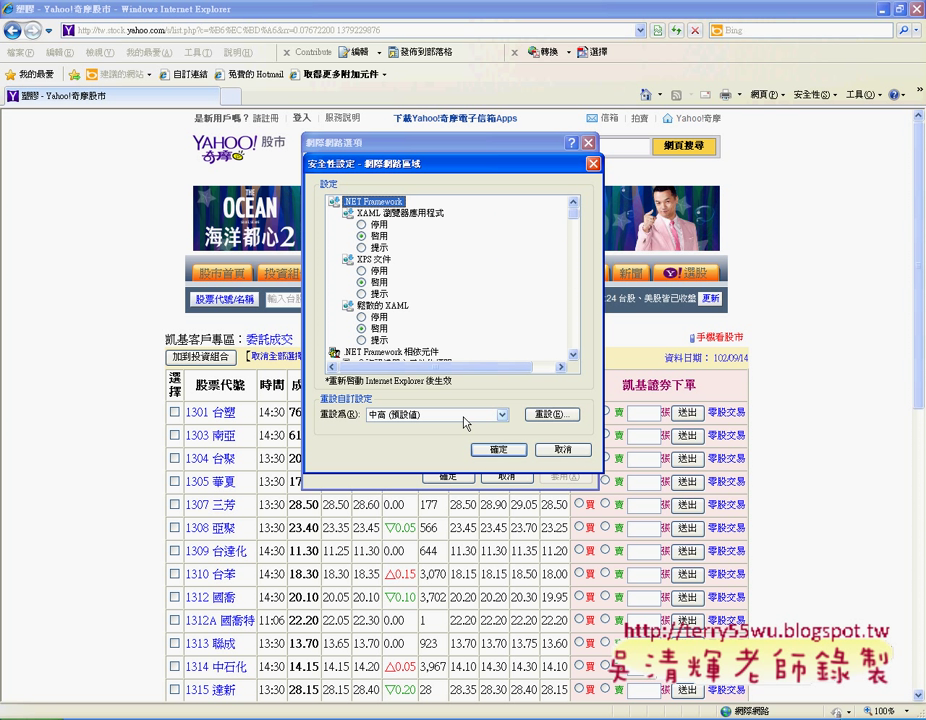
Scroll the security settings list down to Scripting and select the Active scripting option.
{"action": "left_click_drag", "start_coordinate": [498, 172], "coordinate": [756, 203]}
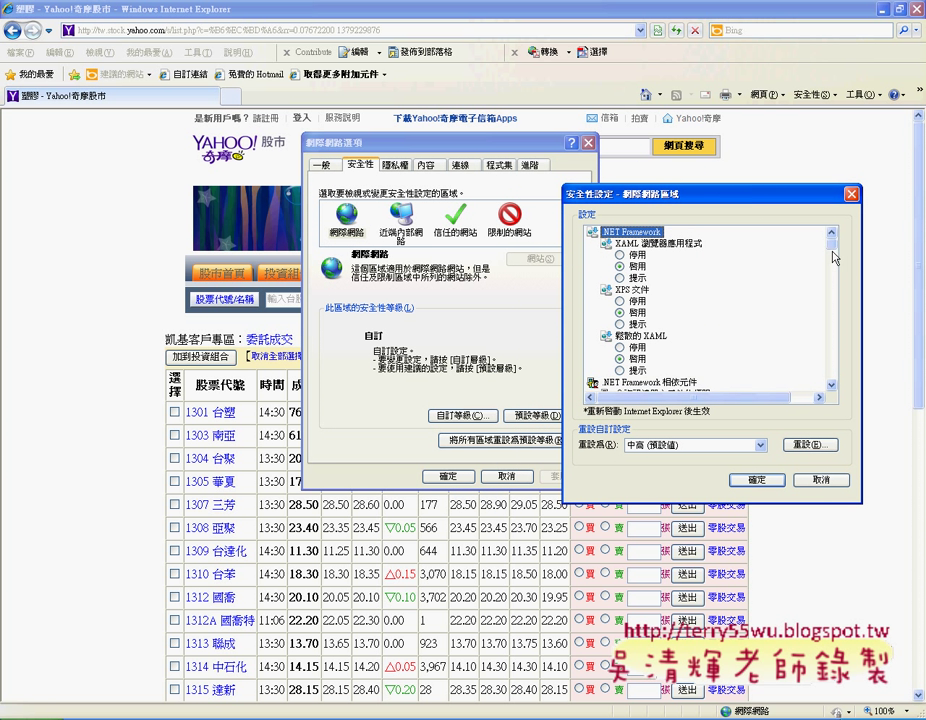
{"action": "left_click_drag", "start_coordinate": [834, 249], "coordinate": [837, 321]}
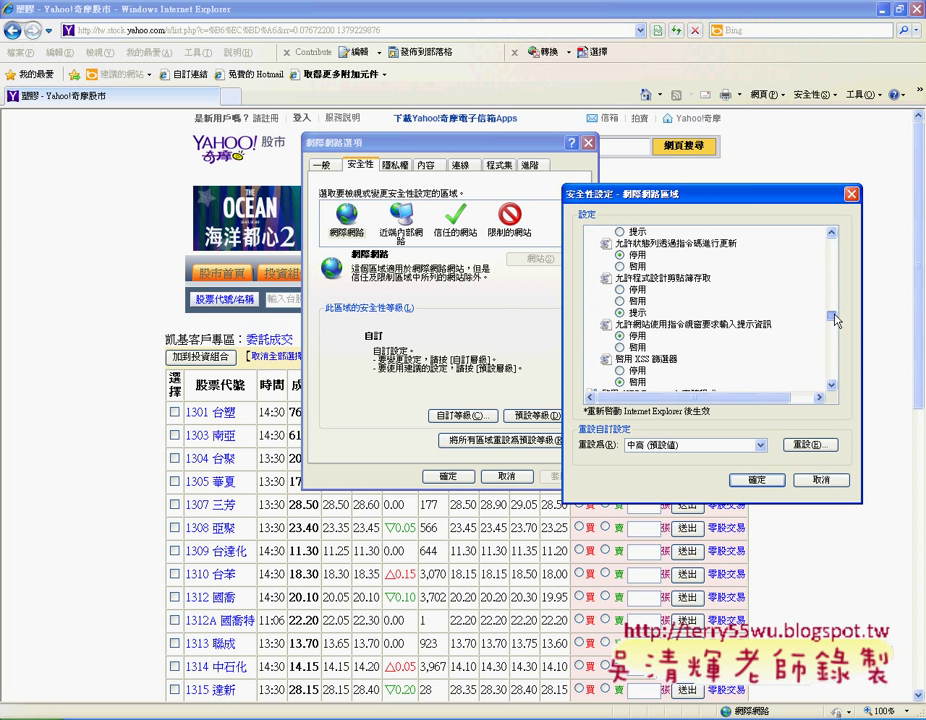
{"action": "left_click", "coordinate": [835, 236]}
{"action": "left_click", "coordinate": [835, 236]}
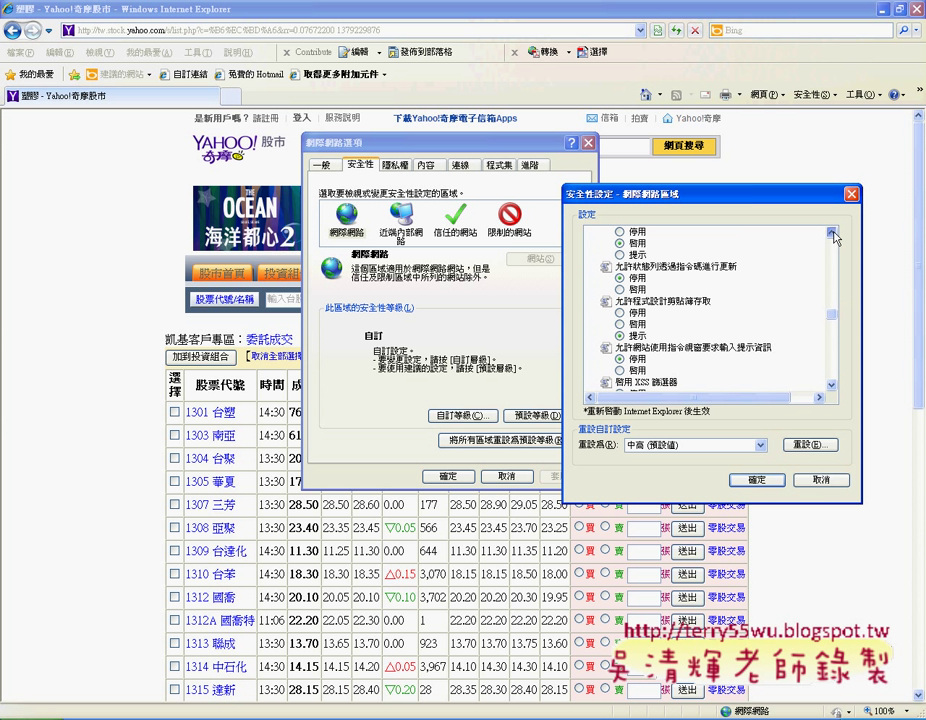
{"action": "left_click", "coordinate": [835, 236]}
{"action": "left_click", "coordinate": [835, 236]}
{"action": "left_click", "coordinate": [835, 236]}
{"action": "left_click", "coordinate": [835, 236]}
{"action": "left_click", "coordinate": [835, 236]}
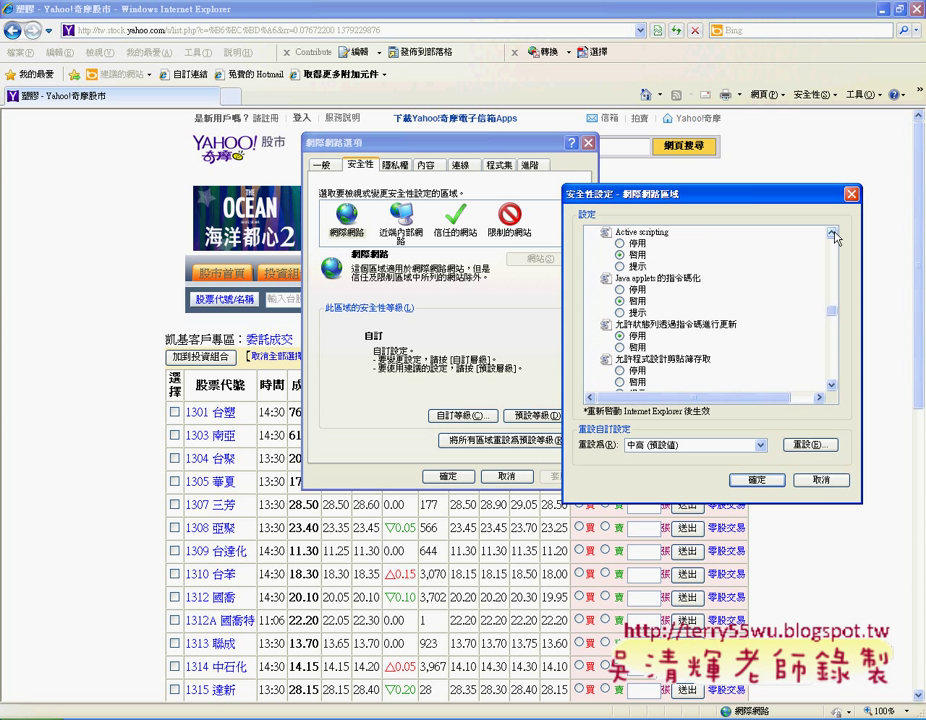
{"action": "left_click", "coordinate": [835, 236]}
{"action": "left_click", "coordinate": [660, 244]}
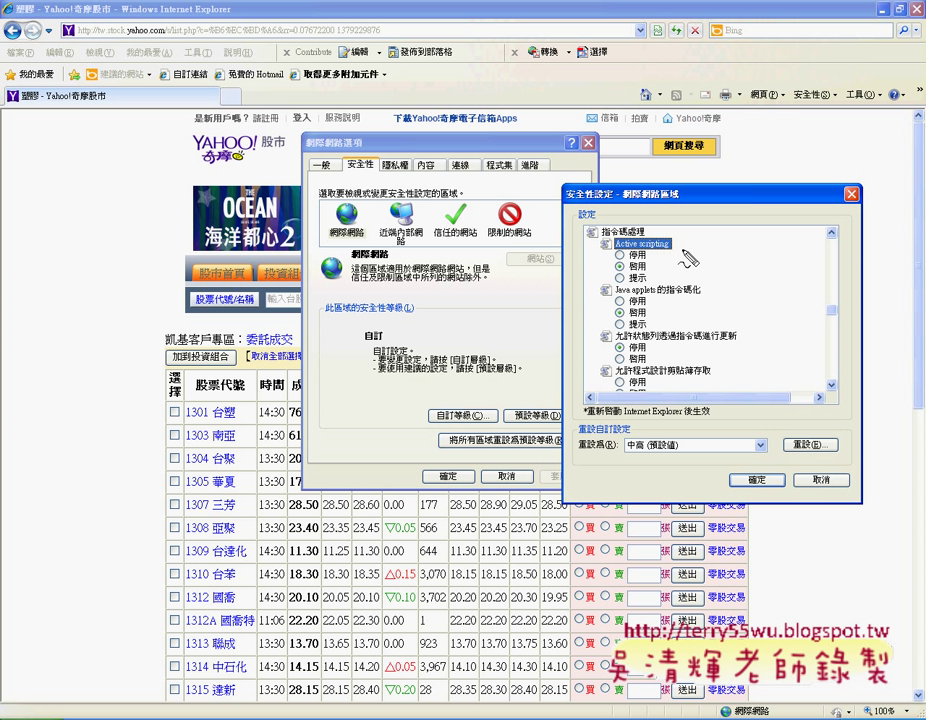
Mark Active scripting, its current Enable choice, and the Security and Custom level steps with red annotations.
{"action": "mouse_move", "coordinate": [668, 251]}
{"action": "left_mouse_down"}
{"action": "mouse_move", "coordinate": [615, 252]}
{"action": "mouse_move", "coordinate": [677, 250]}
{"action": "left_mouse_up"}
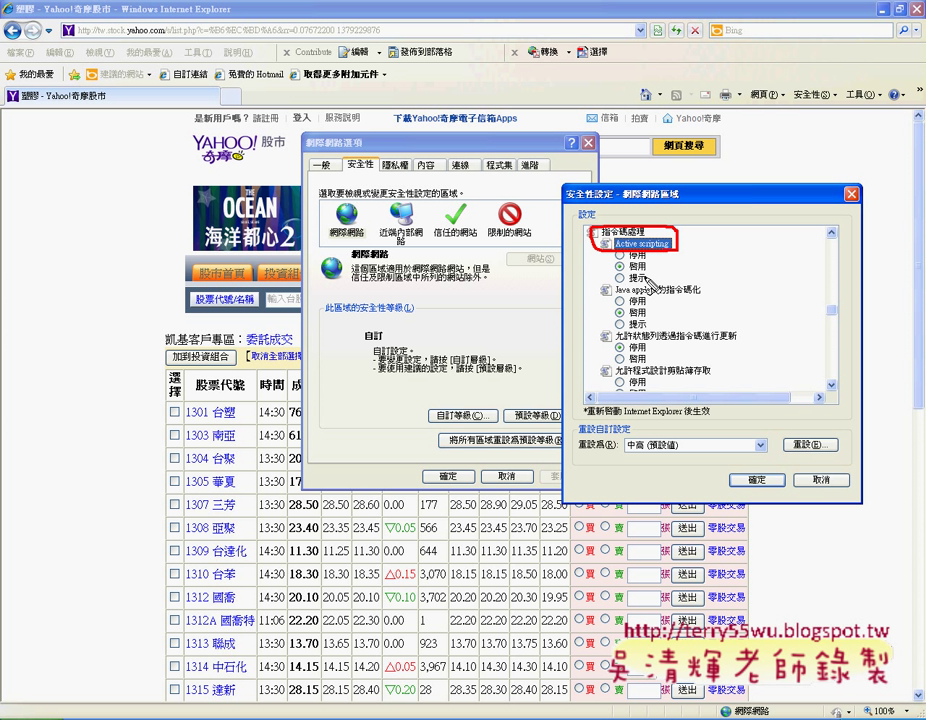
{"action": "left_click_drag", "start_coordinate": [612, 260], "coordinate": [648, 262]}
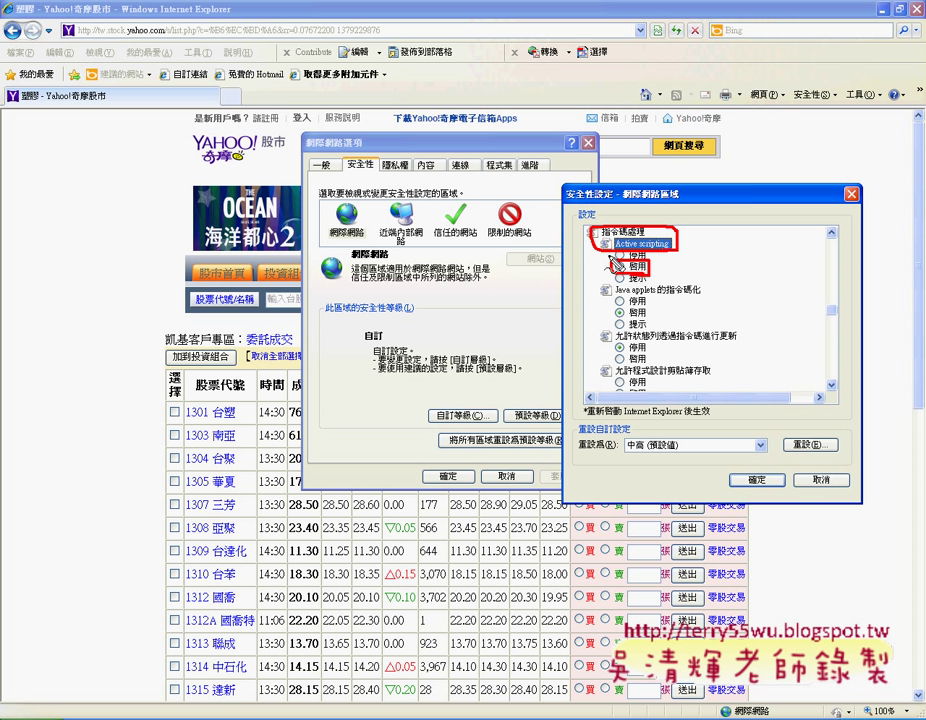
{"action": "left_click_drag", "start_coordinate": [329, 149], "coordinate": [381, 173]}
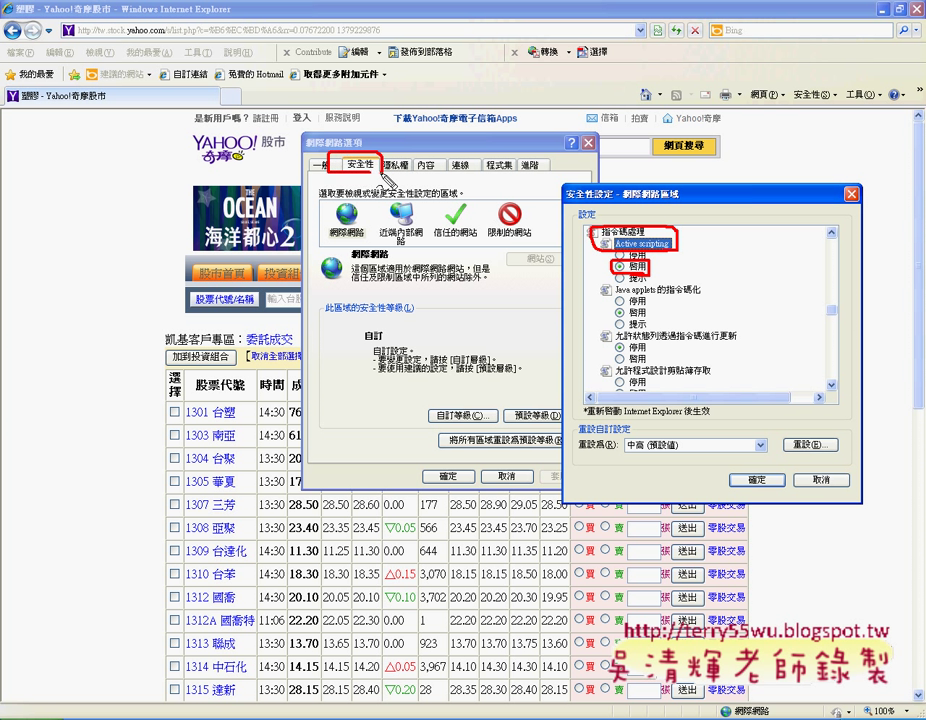
{"action": "mouse_move", "coordinate": [415, 399]}
{"action": "left_mouse_down"}
{"action": "mouse_move", "coordinate": [505, 406]}
{"action": "mouse_move", "coordinate": [556, 243]}
{"action": "mouse_move", "coordinate": [572, 246]}
{"action": "left_mouse_up"}
{"action": "left_click_drag", "start_coordinate": [832, 298], "coordinate": [834, 324]}
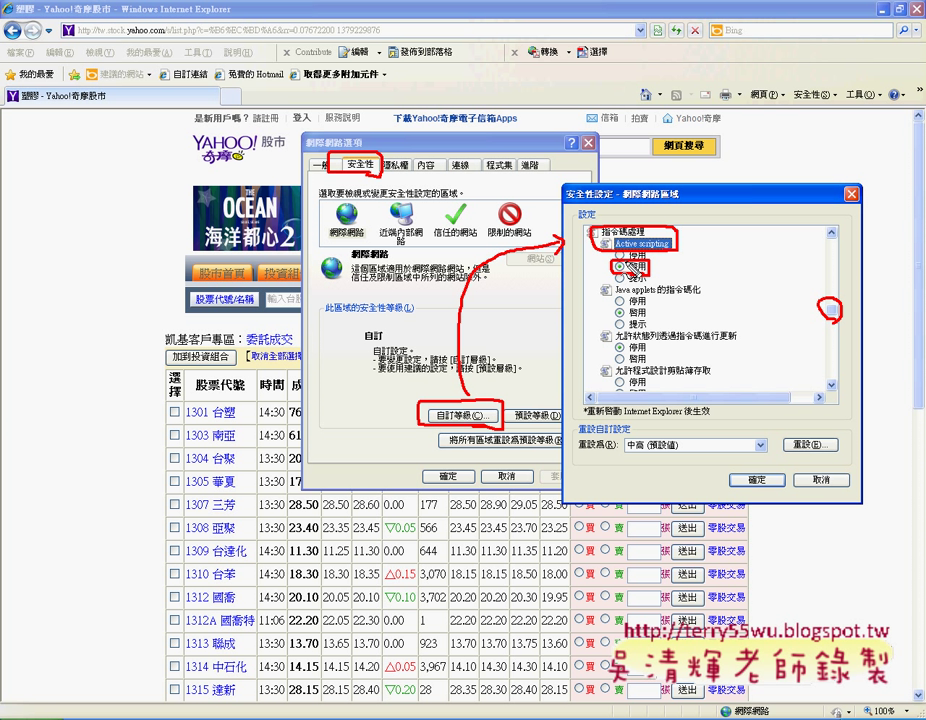
Set Active scripting to Disable, confirm the zone change warning, close Internet Options, and switch to Excel.
{"action": "left_click", "coordinate": [621, 255]}
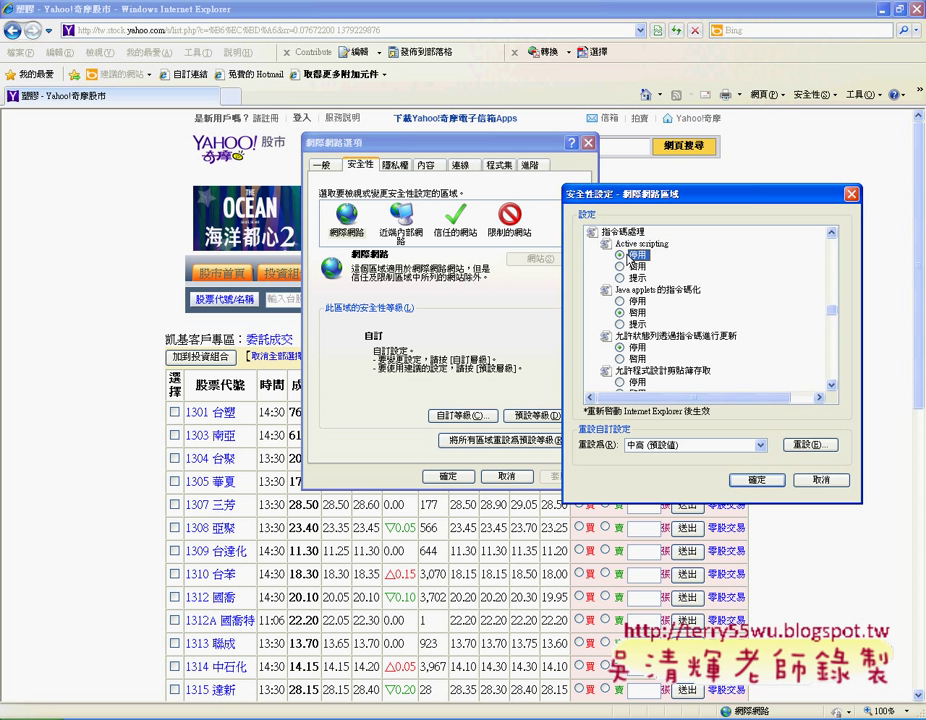
{"action": "left_click", "coordinate": [757, 479]}
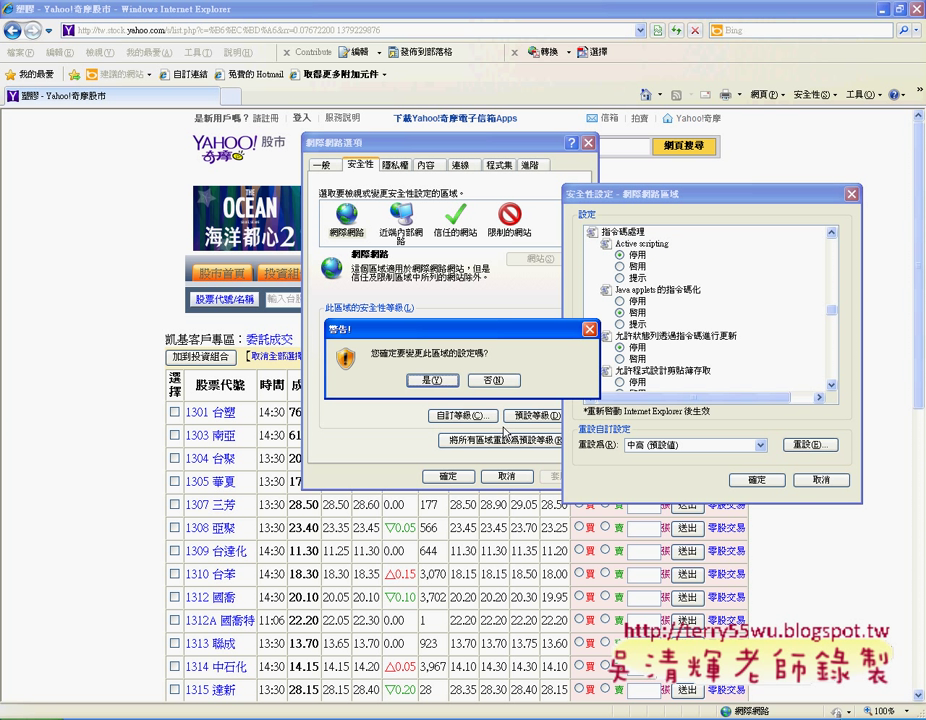
{"action": "left_click", "coordinate": [431, 379]}
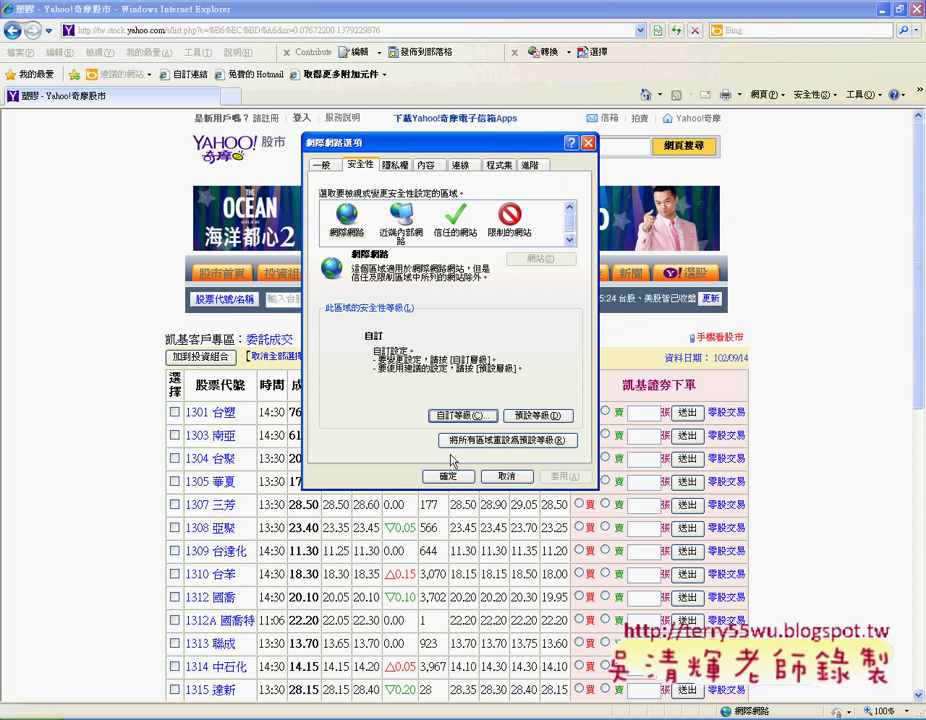
{"action": "left_click", "coordinate": [509, 477]}
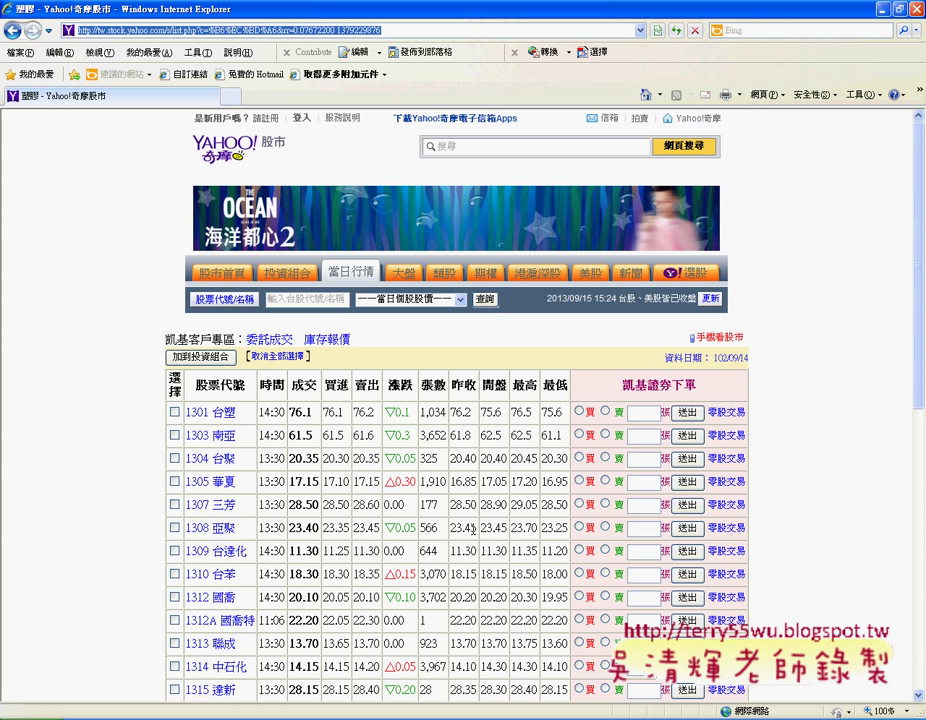
{"action": "scroll", "coordinate": [598, 537], "scroll_direction": "down", "scroll_amount": 3}
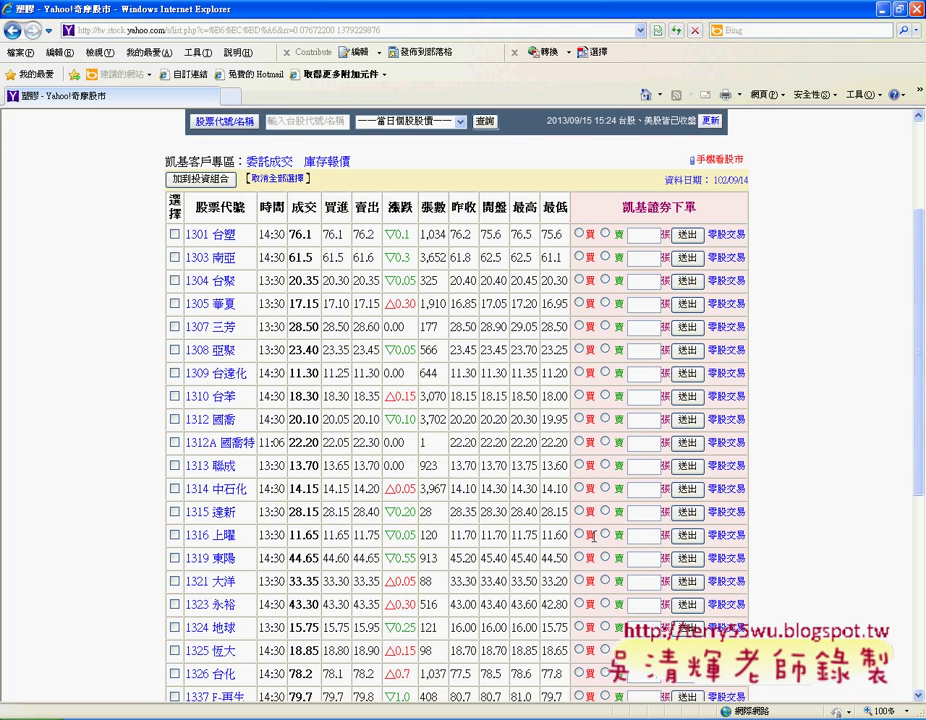
{"action": "left_click", "coordinate": [515, 713]}
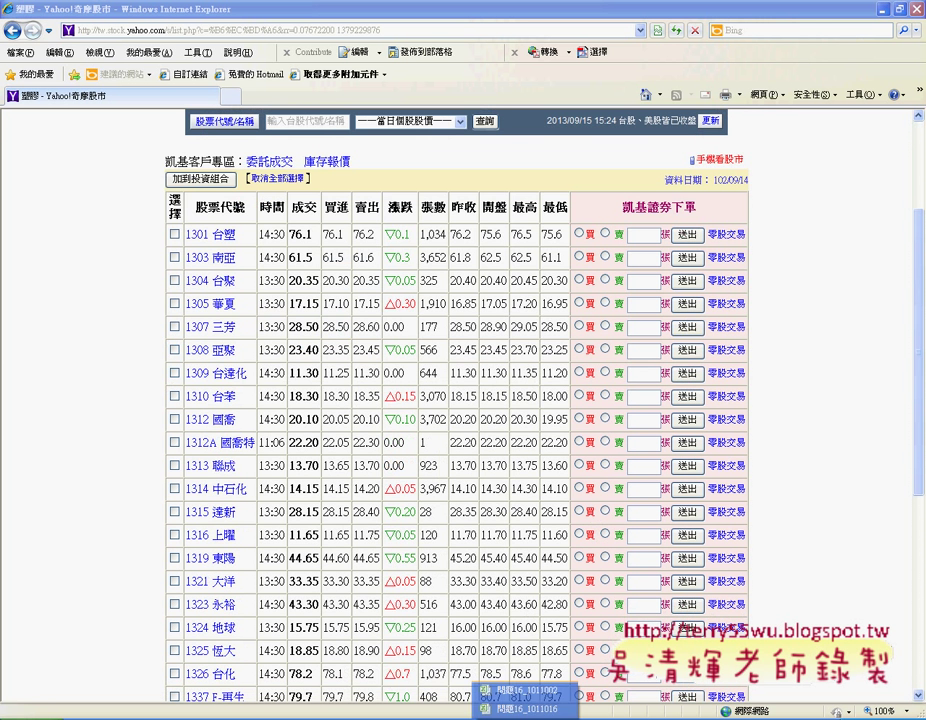
Add a new worksheet in the 問題16_1011016 workbook and start a new web query.
{"action": "left_click", "coordinate": [528, 708]}
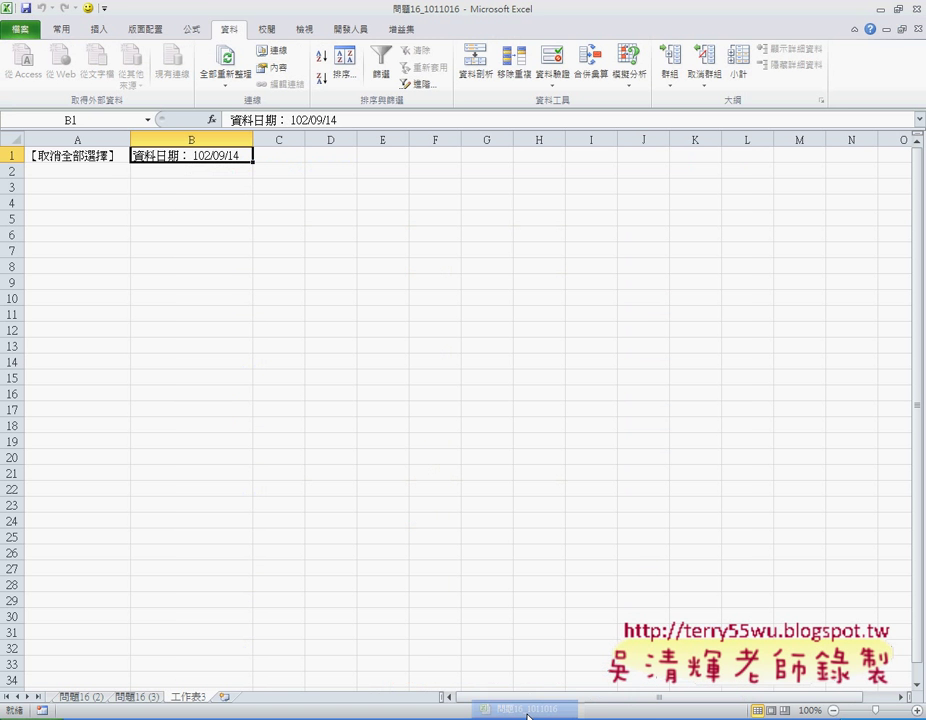
{"action": "left_click", "coordinate": [226, 697]}
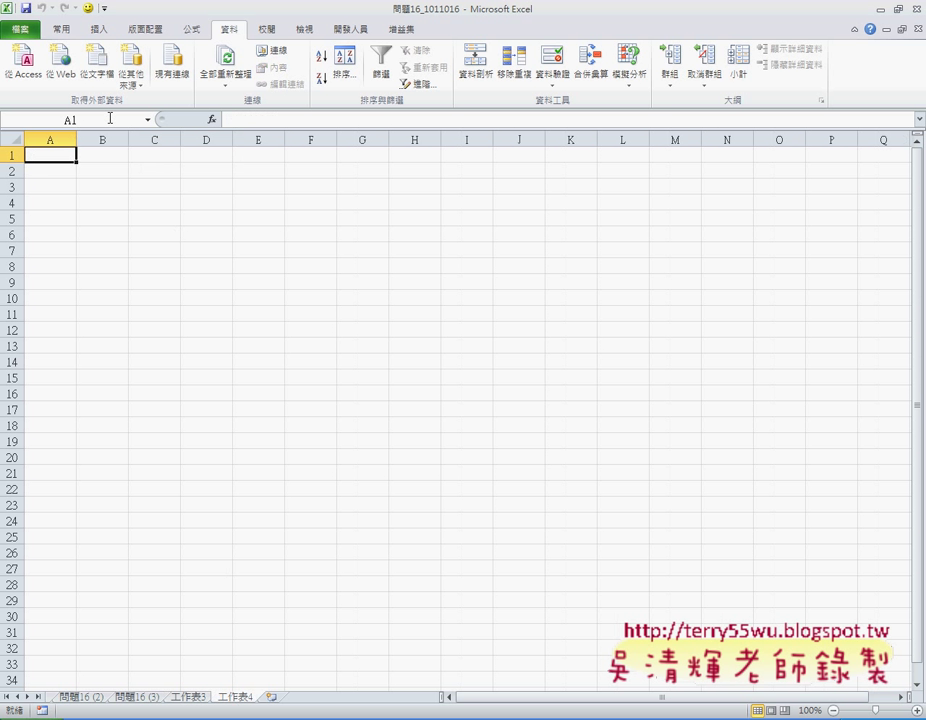
{"action": "left_click", "coordinate": [72, 78]}
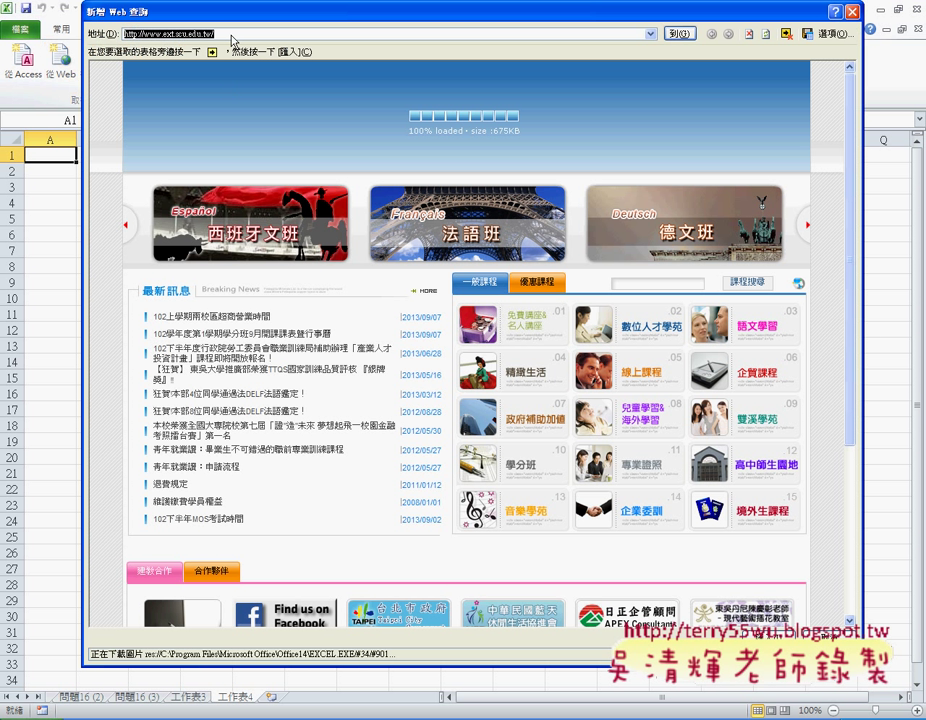
Load the pasted Yahoo stock page address and select its quote table for import.
{"action": "right_click", "coordinate": [231, 37]}
{"action": "left_click", "coordinate": [263, 79]}
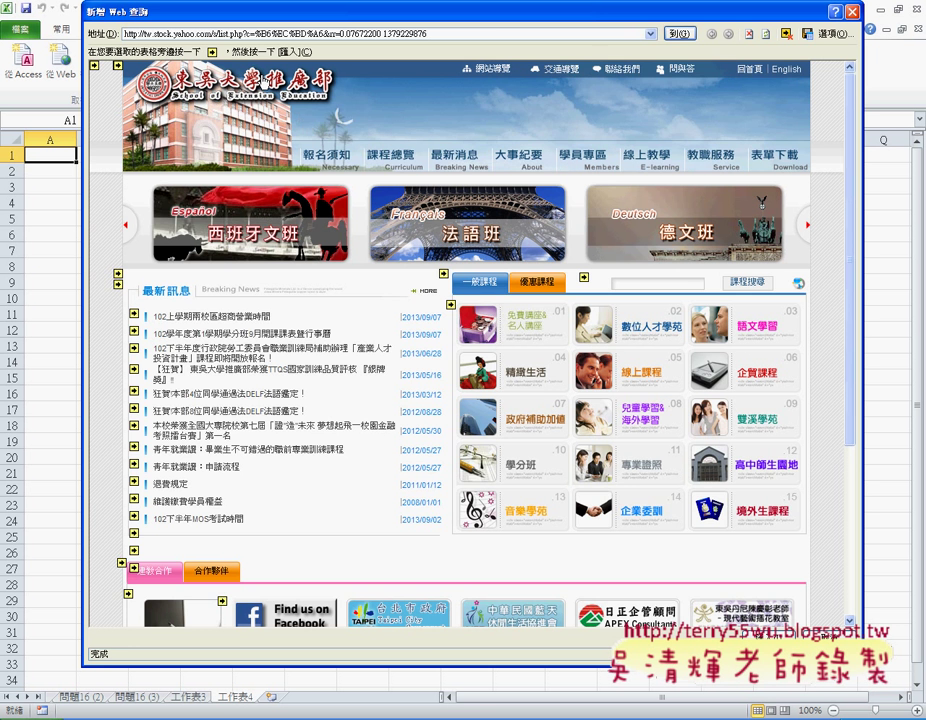
{"action": "left_click", "coordinate": [681, 35]}
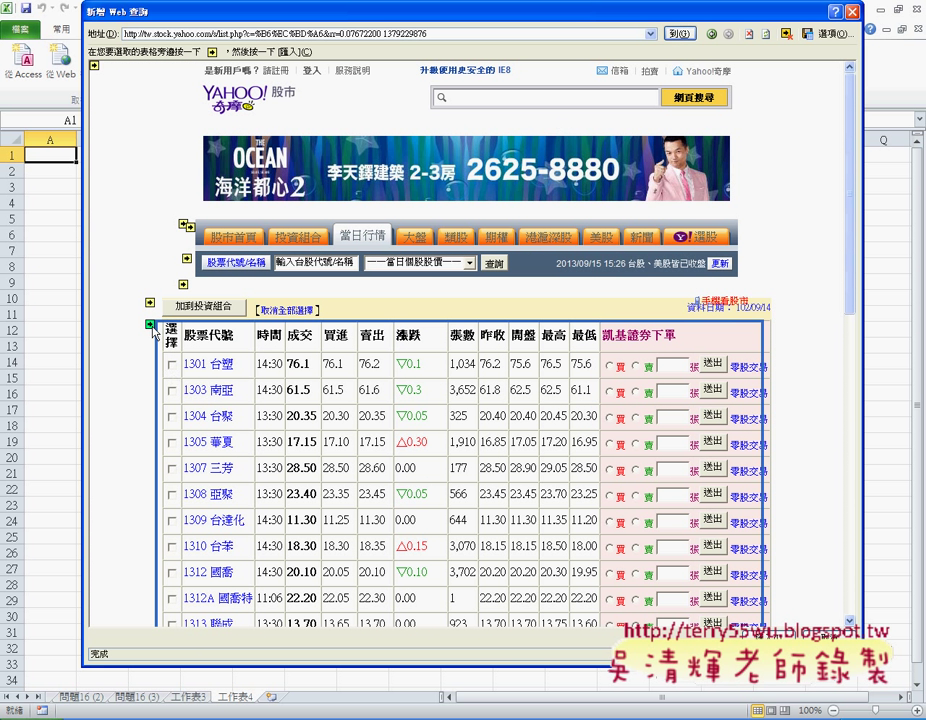
{"action": "left_click", "coordinate": [150, 324]}
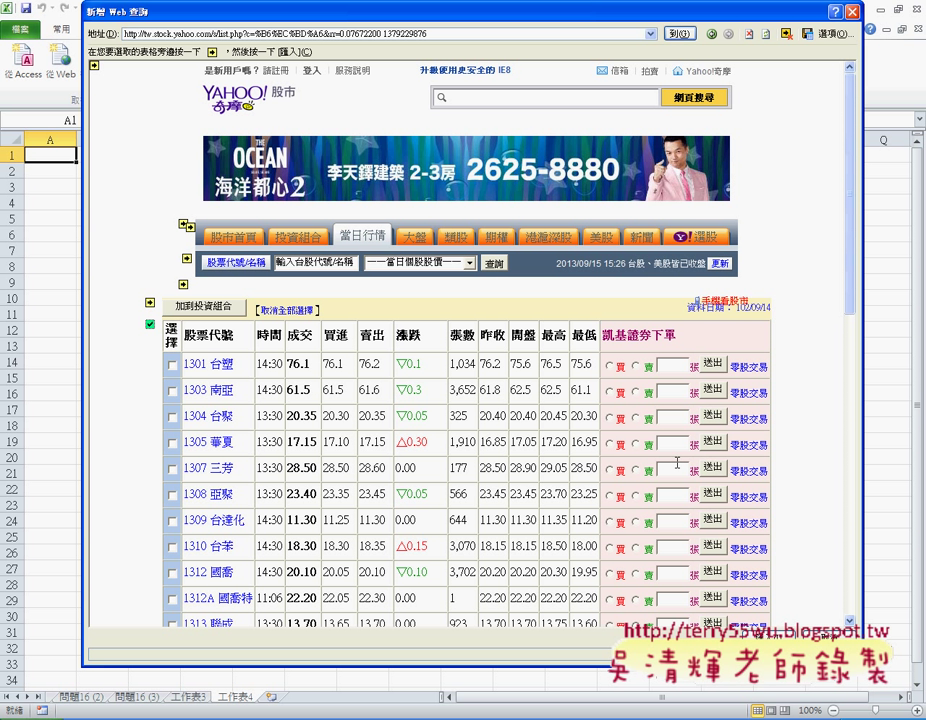
{"action": "key", "text": "Return"}
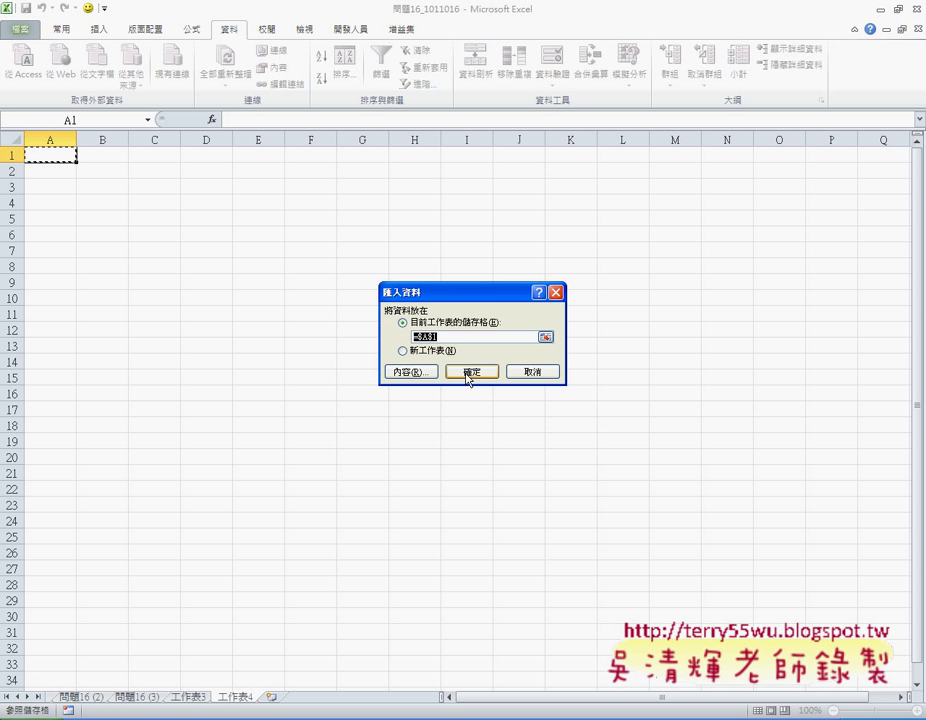
Place the imported quote table at $A$1 of the current sheet, then switch back to Internet Explorer.
{"action": "left_click", "coordinate": [468, 372]}
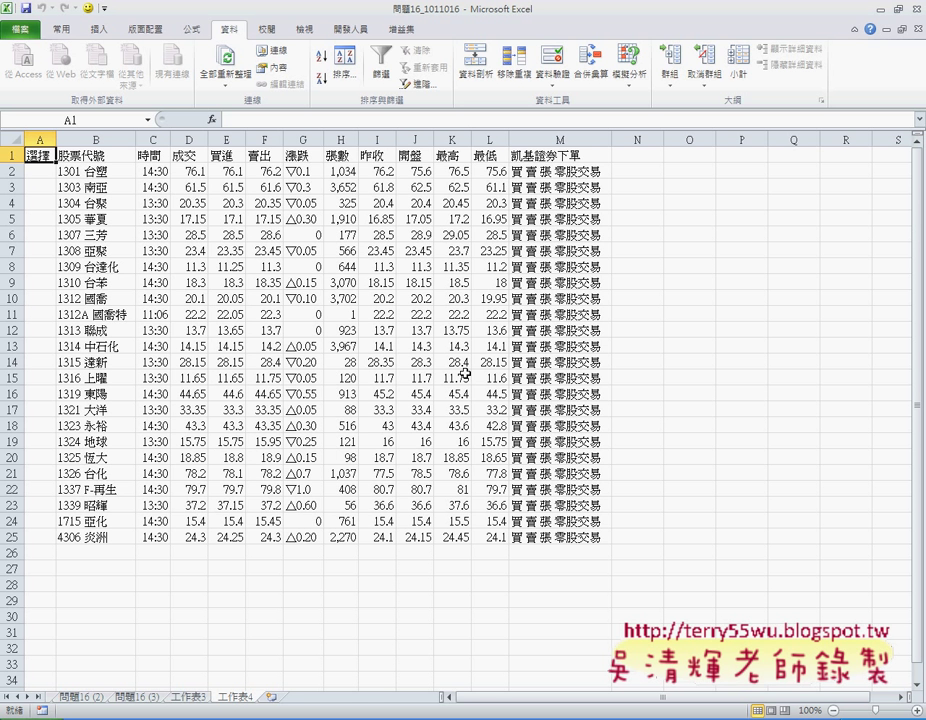
{"action": "key", "text": "alt+Tab"}
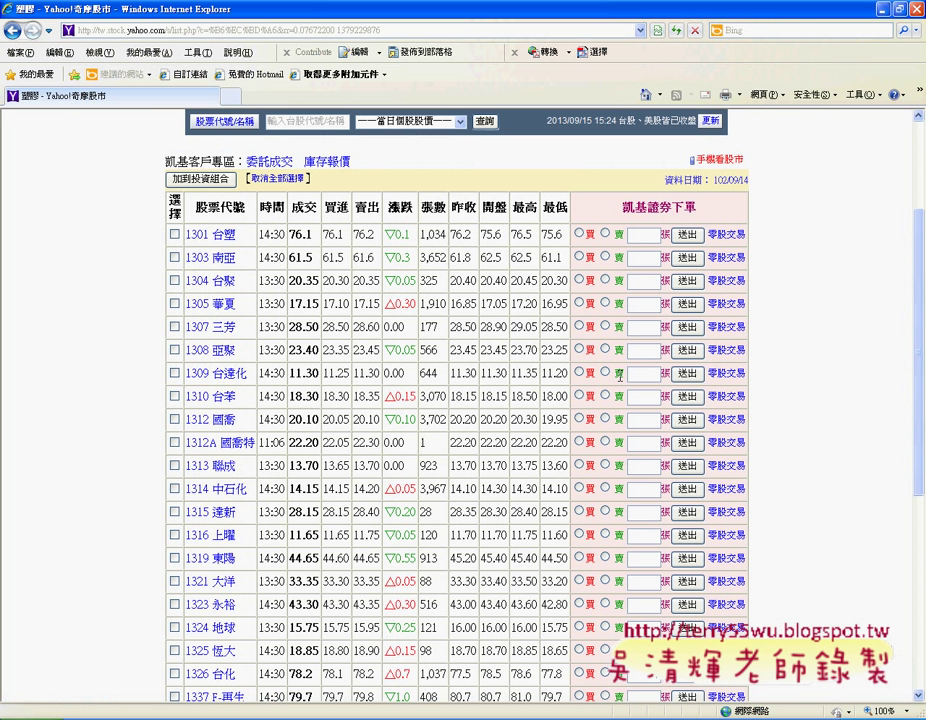
{"action": "left_click", "coordinate": [868, 96]}
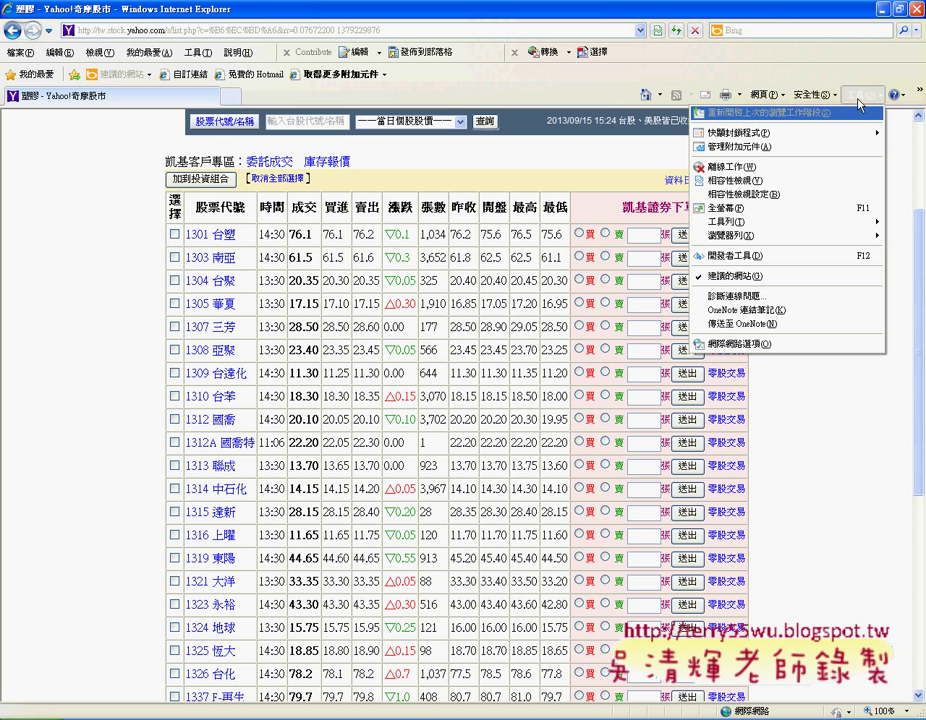
{"action": "left_click", "coordinate": [819, 258]}
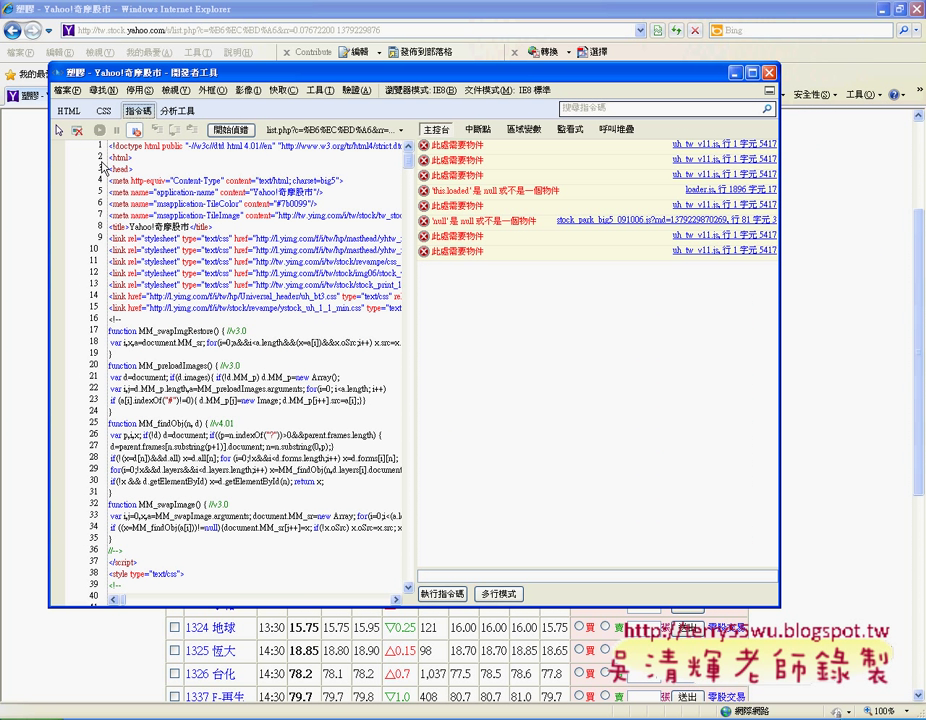
{"action": "left_click", "coordinate": [70, 112]}
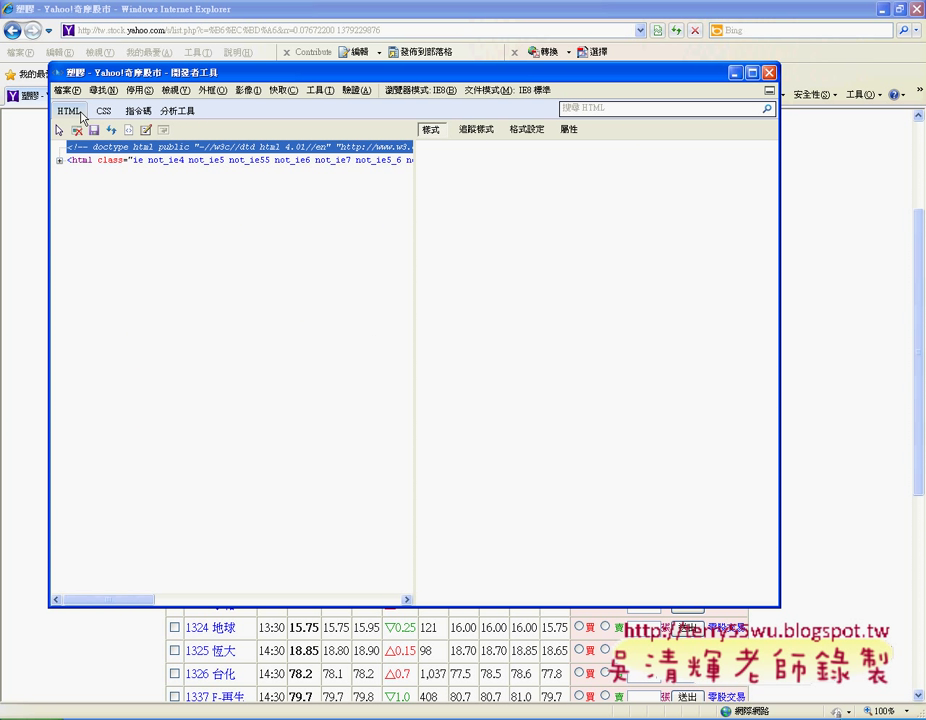
{"action": "left_click", "coordinate": [59, 160]}
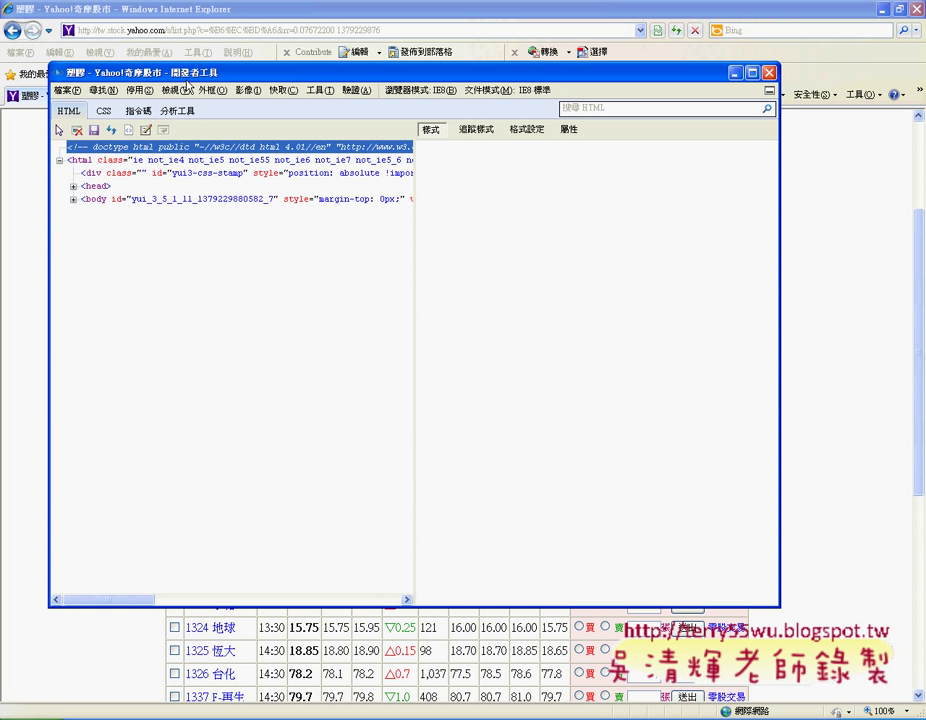
{"action": "left_click", "coordinate": [106, 113]}
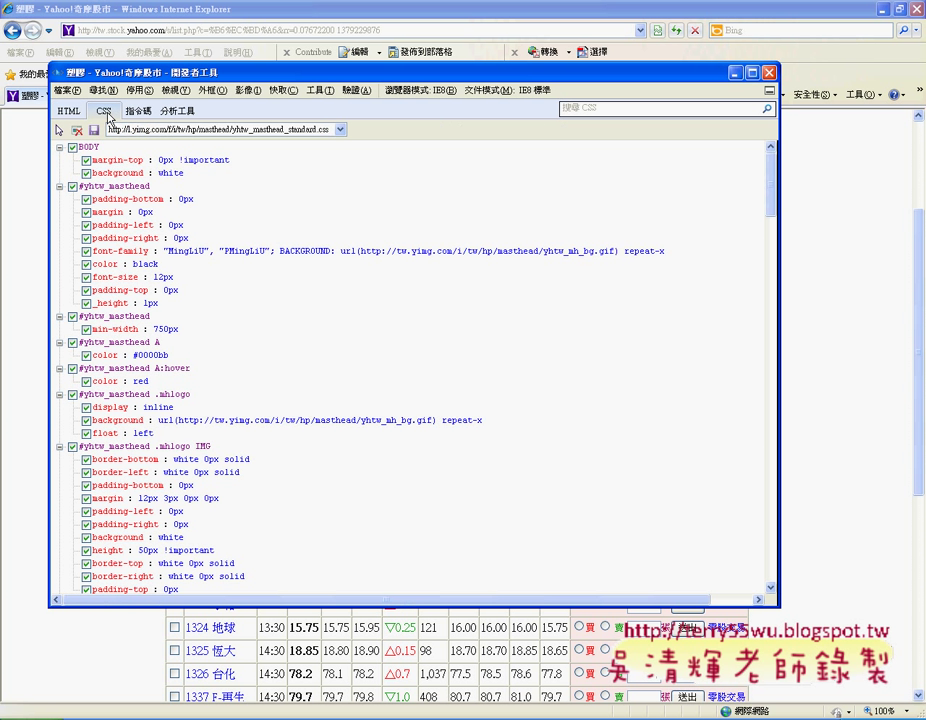
{"action": "left_click", "coordinate": [130, 111]}
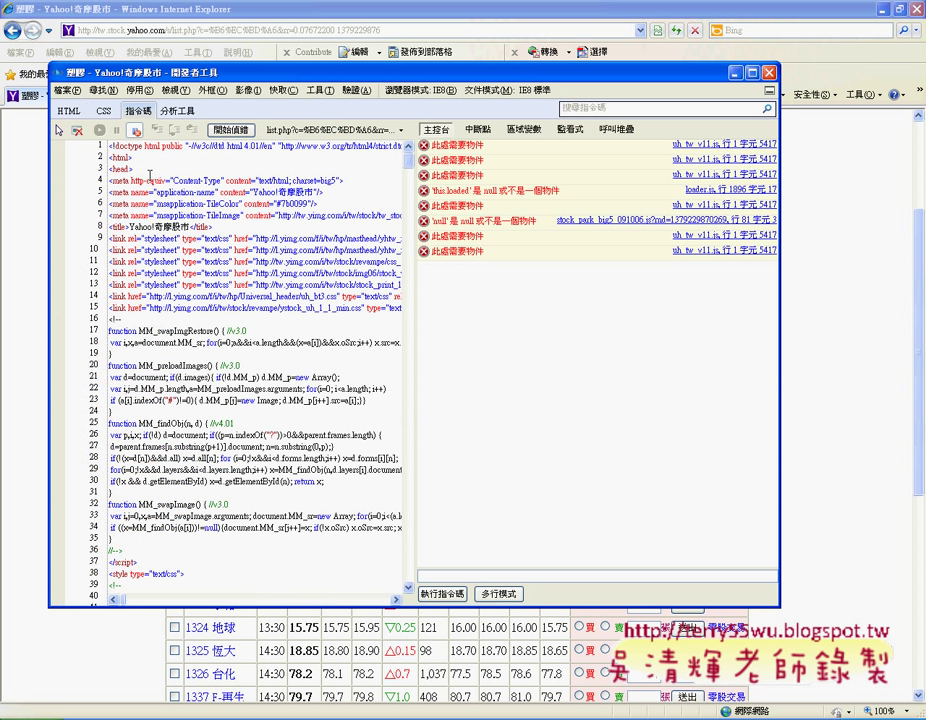
{"action": "scroll", "coordinate": [211, 229], "scroll_direction": "down", "scroll_amount": 2}
{"action": "scroll", "coordinate": [211, 235], "scroll_direction": "down", "scroll_amount": 6}
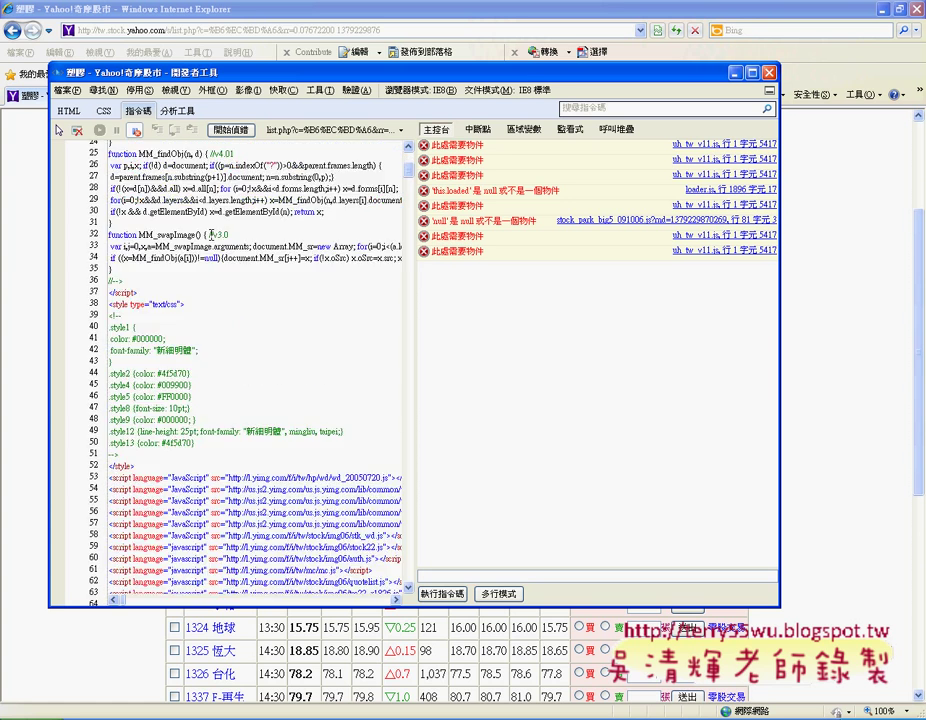
{"action": "scroll", "coordinate": [211, 235], "scroll_direction": "down", "scroll_amount": 3}
{"action": "scroll", "coordinate": [211, 235], "scroll_direction": "down", "scroll_amount": 8}
{"action": "scroll", "coordinate": [211, 235], "scroll_direction": "down", "scroll_amount": 5}
{"action": "scroll", "coordinate": [211, 235], "scroll_direction": "down", "scroll_amount": 10}
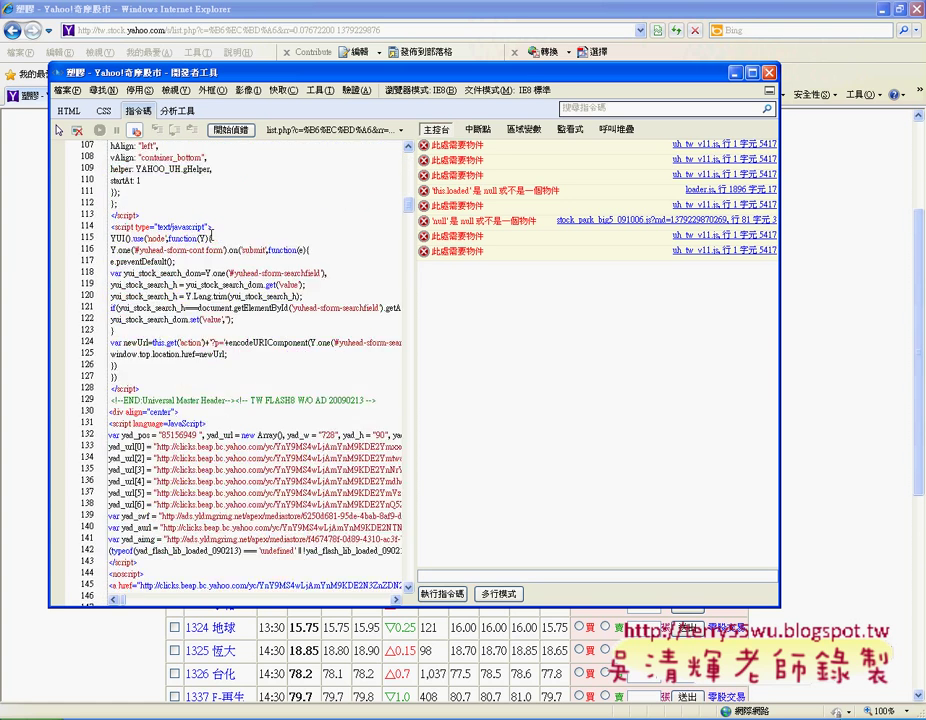
{"action": "scroll", "coordinate": [211, 235], "scroll_direction": "down", "scroll_amount": 7}
{"action": "scroll", "coordinate": [211, 235], "scroll_direction": "down", "scroll_amount": 8}
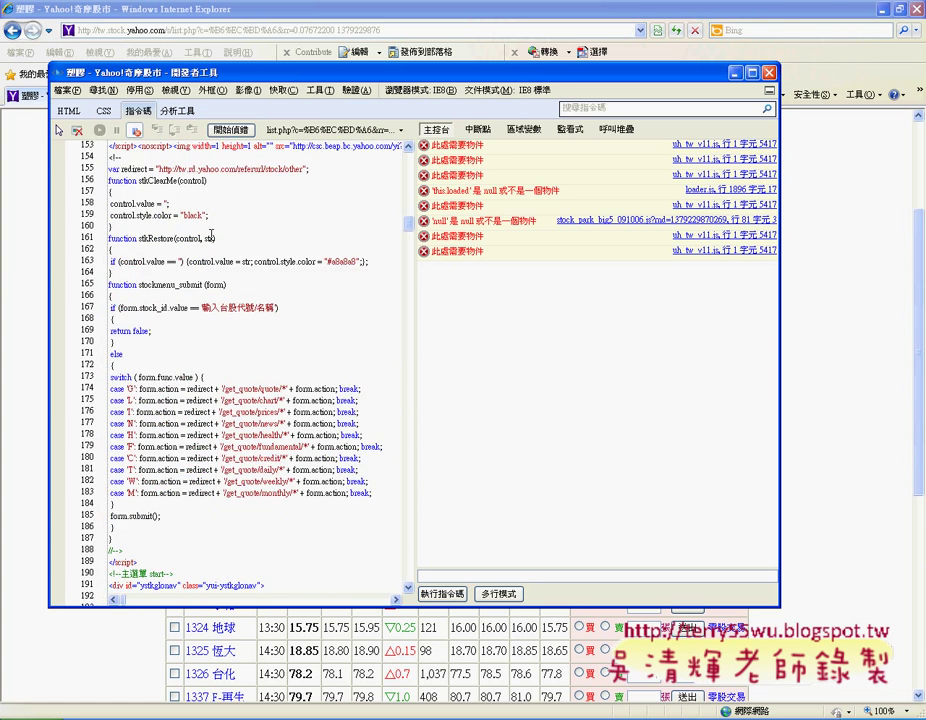
{"action": "scroll", "coordinate": [211, 235], "scroll_direction": "down", "scroll_amount": 2}
{"action": "scroll", "coordinate": [211, 235], "scroll_direction": "down", "scroll_amount": 5}
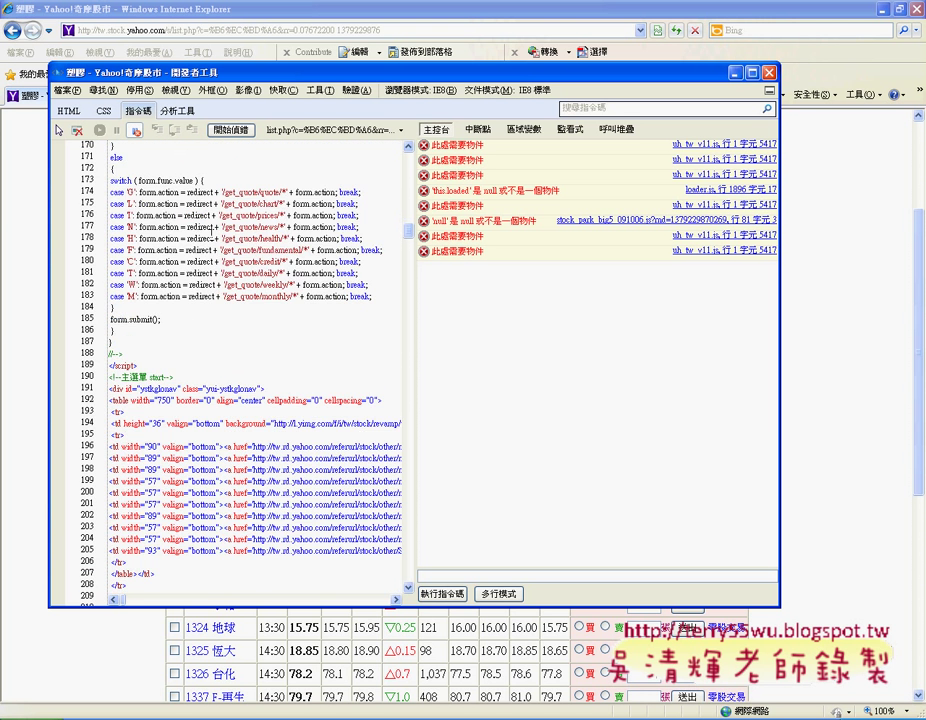
{"action": "scroll", "coordinate": [211, 235], "scroll_direction": "down", "scroll_amount": 5}
{"action": "scroll", "coordinate": [211, 235], "scroll_direction": "down", "scroll_amount": 7}
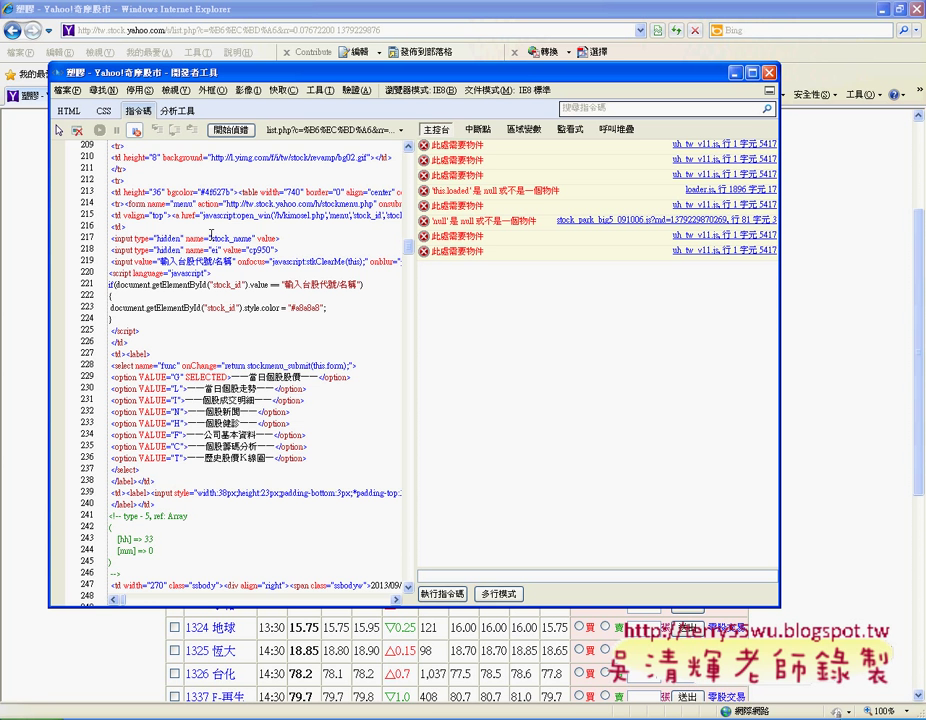
{"action": "scroll", "coordinate": [211, 235], "scroll_direction": "down", "scroll_amount": 1}
{"action": "scroll", "coordinate": [211, 235], "scroll_direction": "down", "scroll_amount": 3}
{"action": "scroll", "coordinate": [205, 270], "scroll_direction": "down", "scroll_amount": 5}
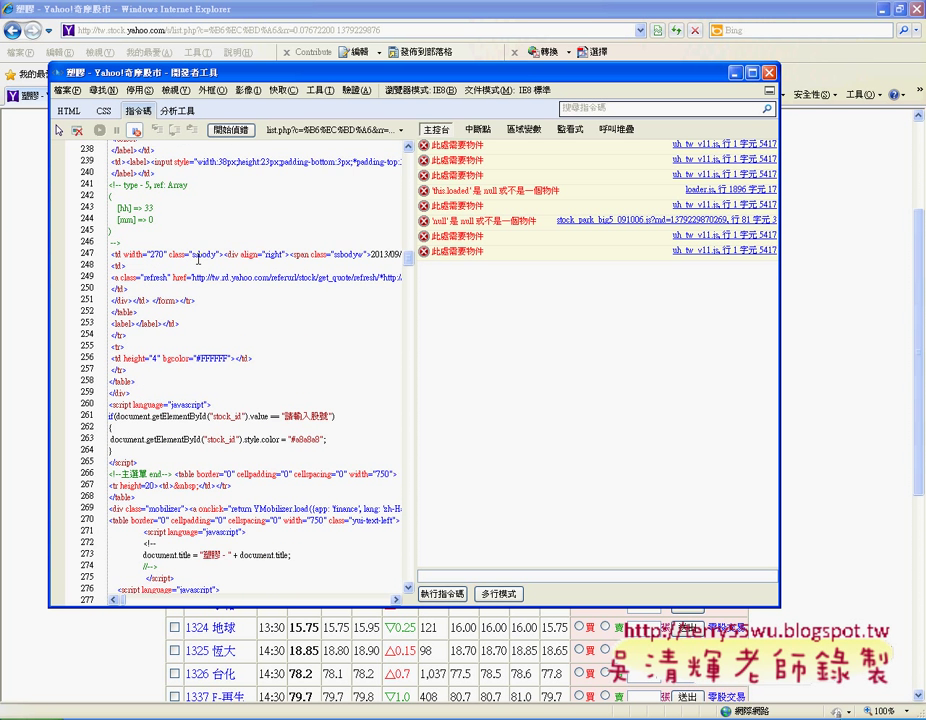
{"action": "scroll", "coordinate": [201, 297], "scroll_direction": "down", "scroll_amount": 1}
{"action": "scroll", "coordinate": [300, 315], "scroll_direction": "down", "scroll_amount": 3}
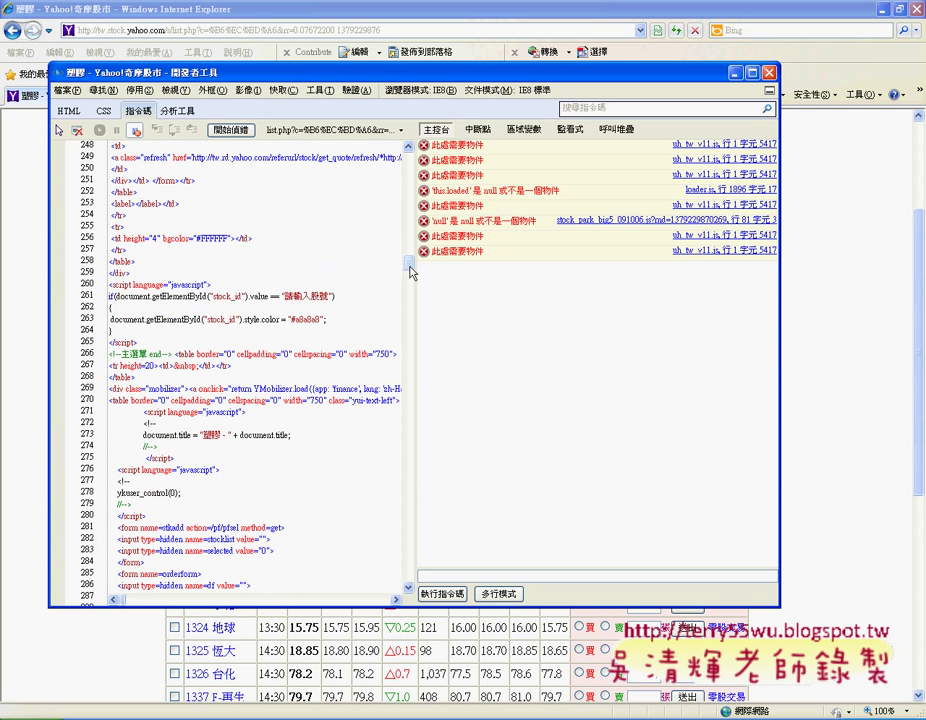
{"action": "left_click_drag", "start_coordinate": [408, 268], "coordinate": [409, 585]}
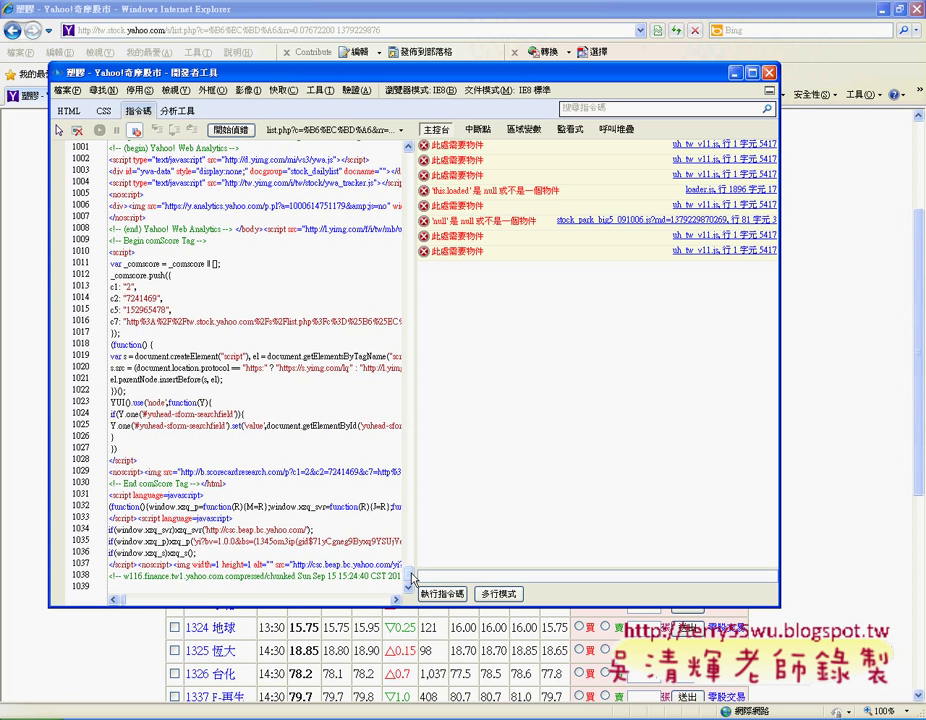
{"action": "scroll", "coordinate": [409, 562], "scroll_direction": "up", "scroll_amount": 5}
{"action": "mouse_move", "coordinate": [409, 562]}
{"action": "left_mouse_down"}
{"action": "mouse_move", "coordinate": [409, 310]}
{"action": "mouse_move", "coordinate": [409, 327]}
{"action": "left_mouse_up"}
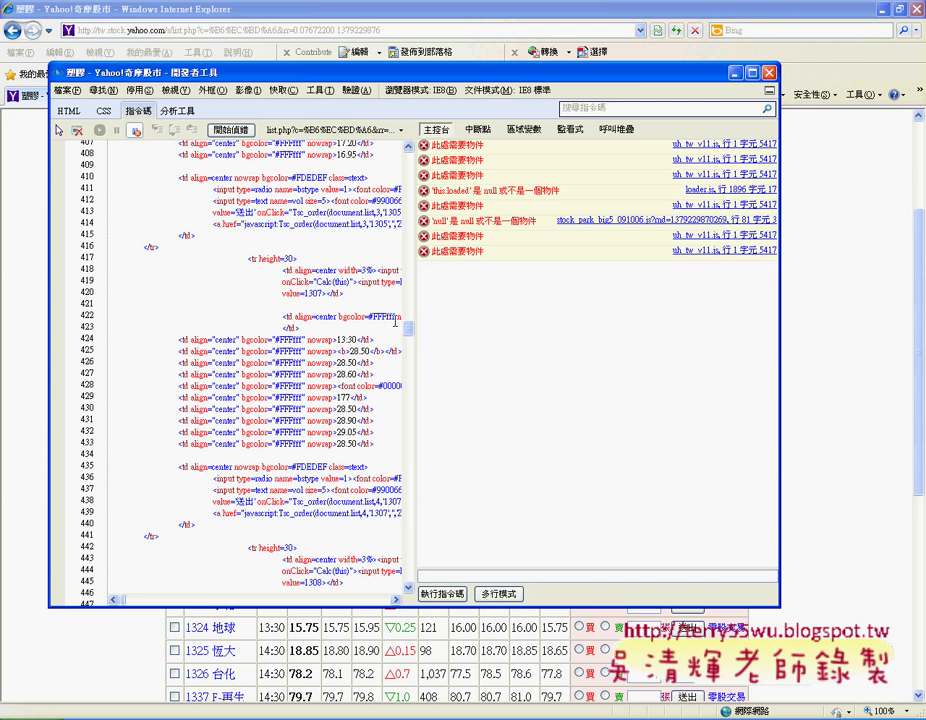
{"action": "left_click", "coordinate": [734, 73]}
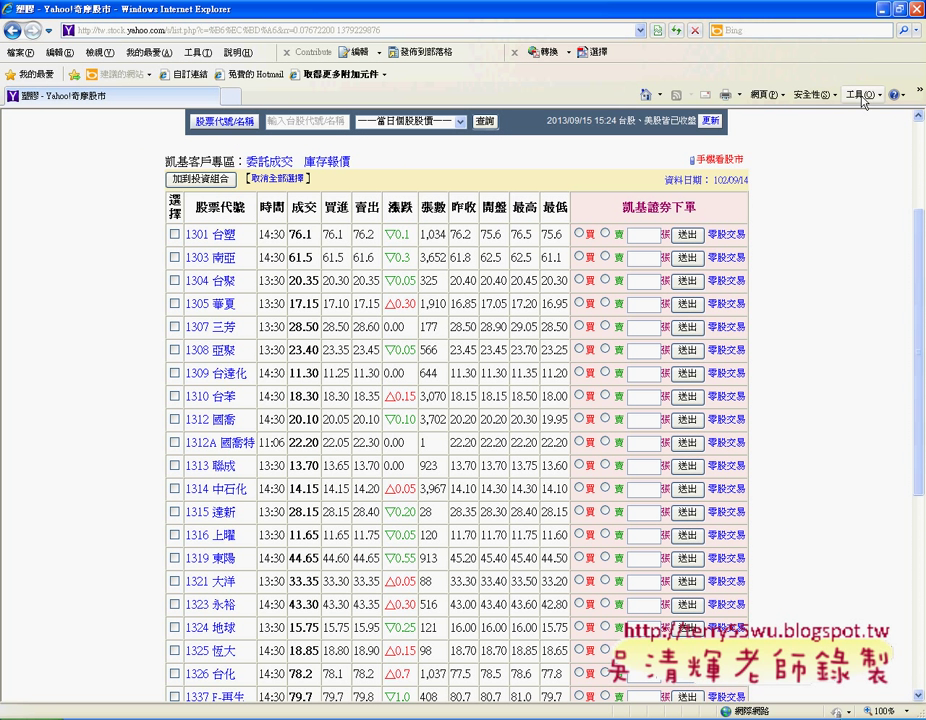
Reopen the Internet zone's Custom level security settings and scroll down to Active scripting.
{"action": "left_click", "coordinate": [862, 94]}
{"action": "left_click", "coordinate": [745, 343]}
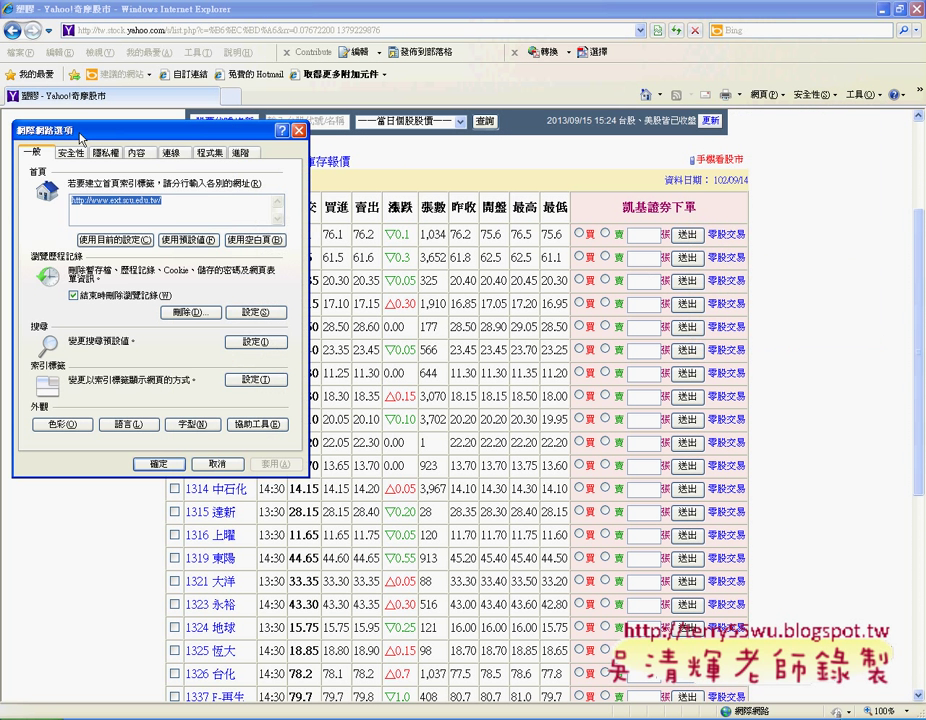
{"action": "left_click", "coordinate": [76, 156]}
{"action": "left_click", "coordinate": [172, 406]}
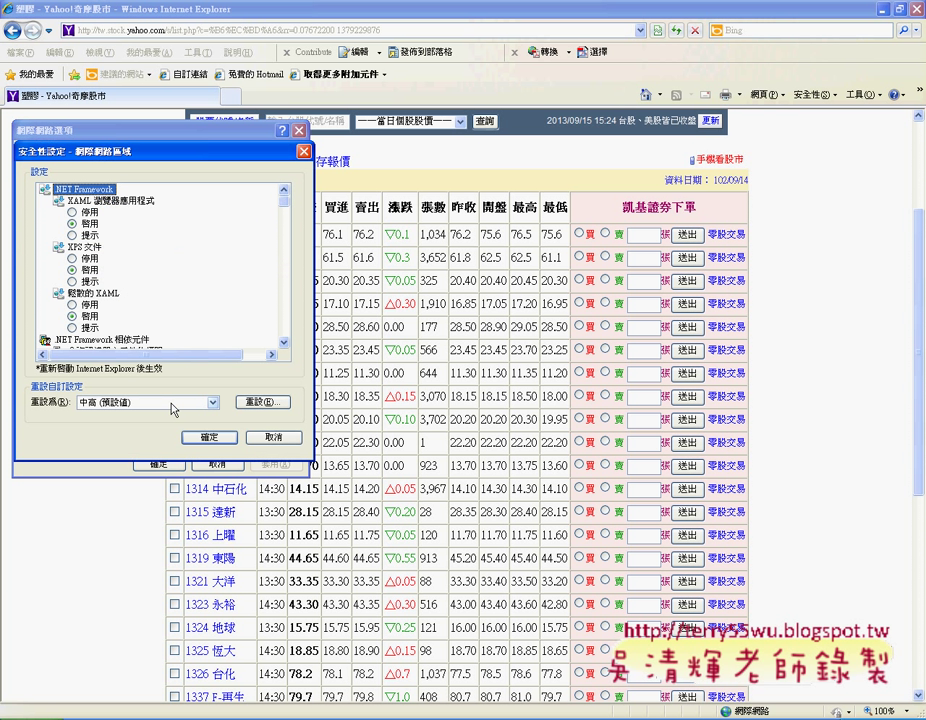
{"action": "left_click", "coordinate": [285, 236]}
{"action": "left_click_drag", "start_coordinate": [285, 236], "coordinate": [285, 270]}
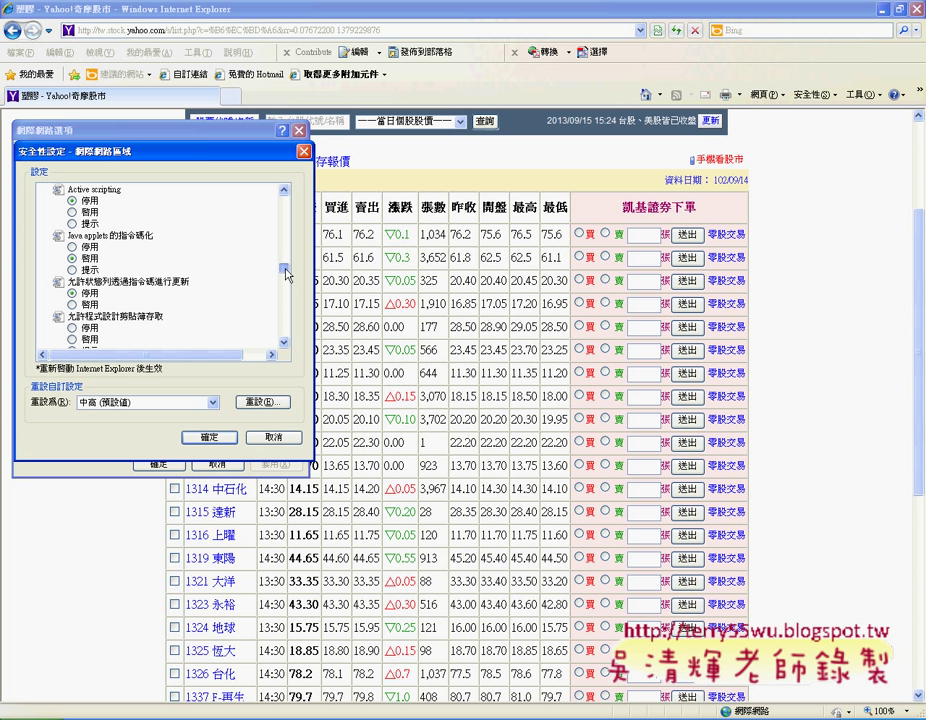